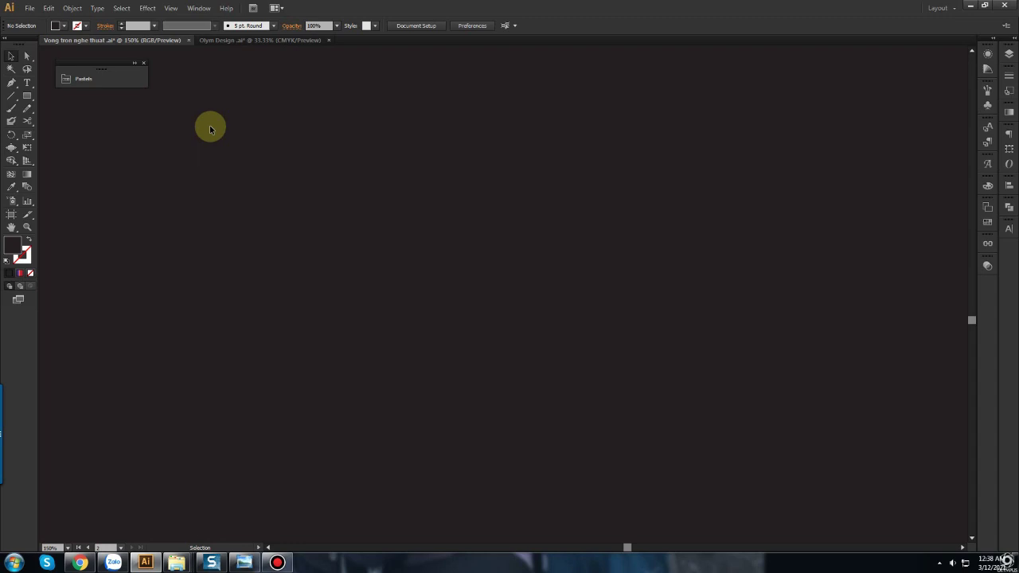
Step: Draw a roughly 300 px vertical line with a #f9f9f9 stroke and no fill down the artboard centre
left_click(11, 96)
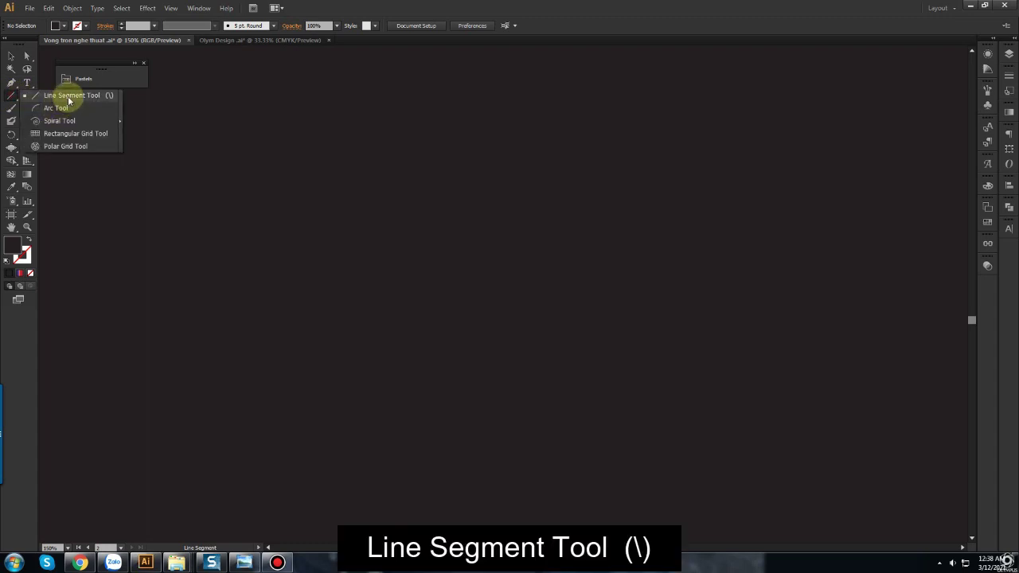
left_click(68, 95)
left_click(28, 238)
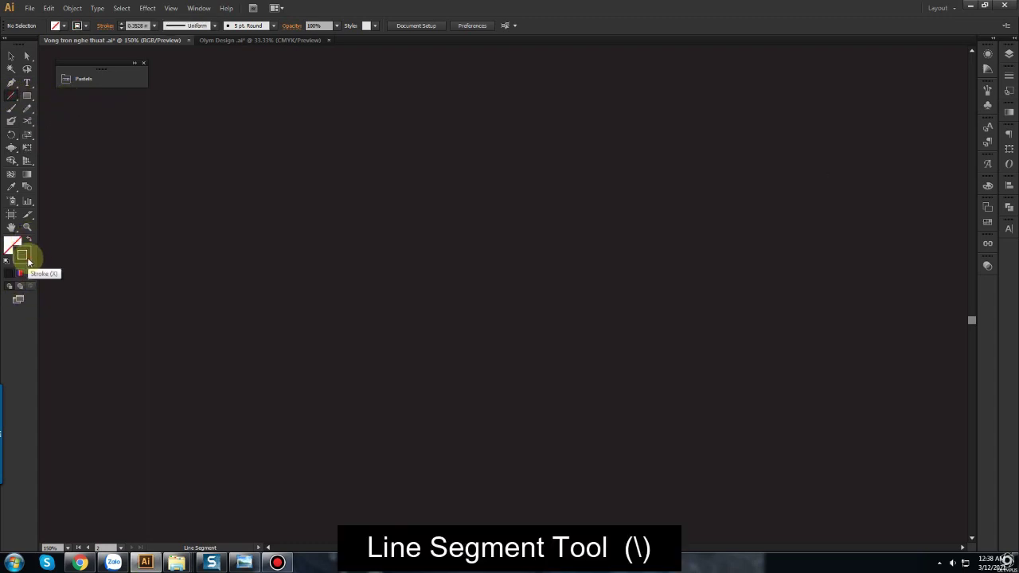
double_click(23, 256)
left_click_drag(662, 278, 655, 270)
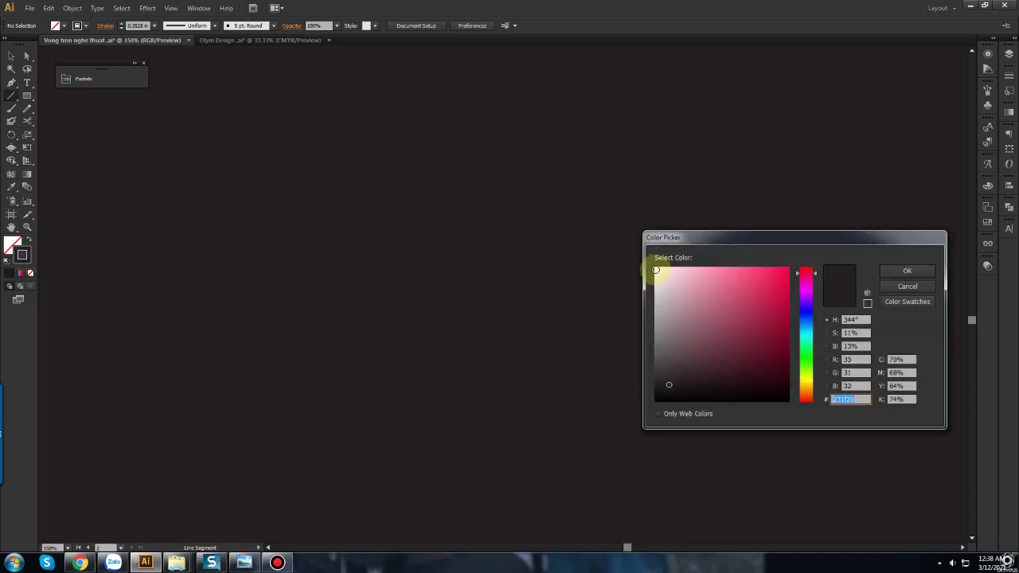
left_click(907, 271)
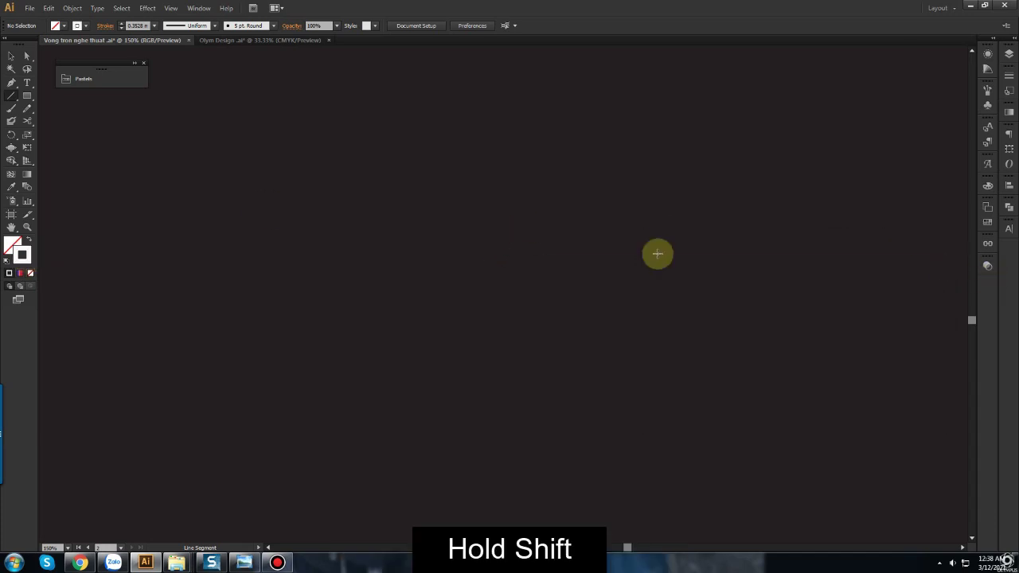
left_click_drag(489, 143, 550, 439)
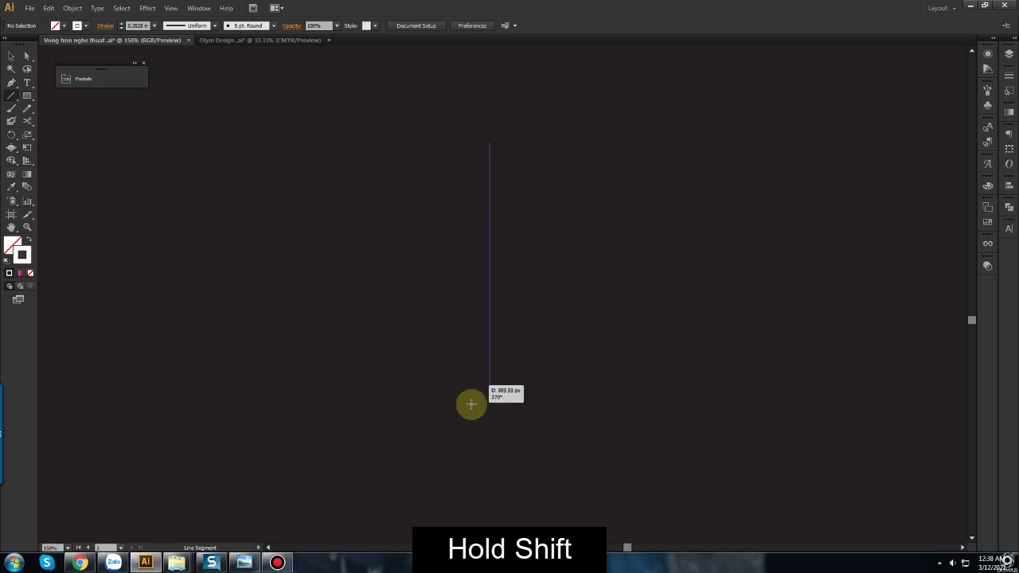
Step: In the Transform effect, set Vertical scale 99%, Angle 11° and 250 copies, with Preview on
left_click(147, 9)
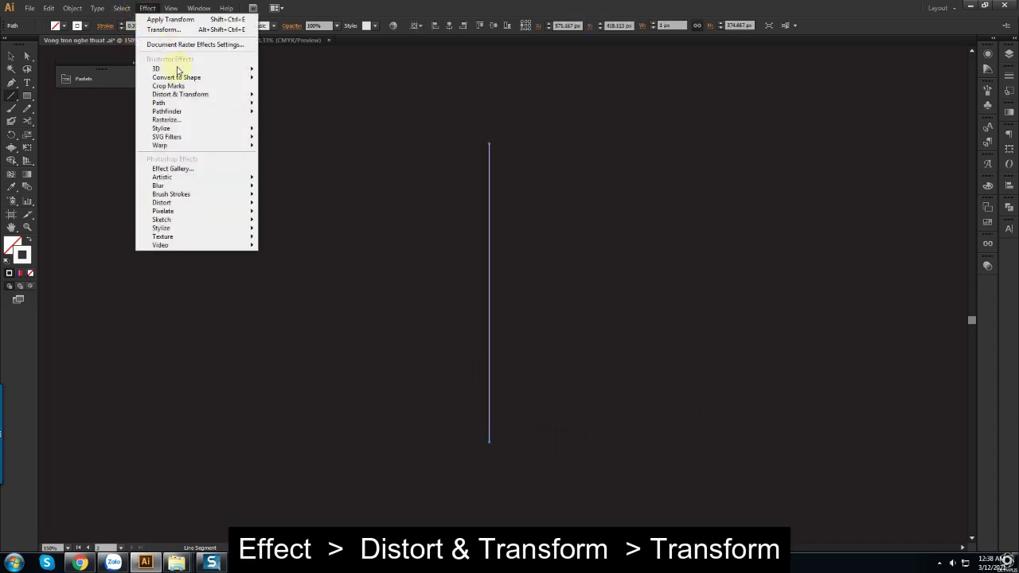
mouse_move(180, 94)
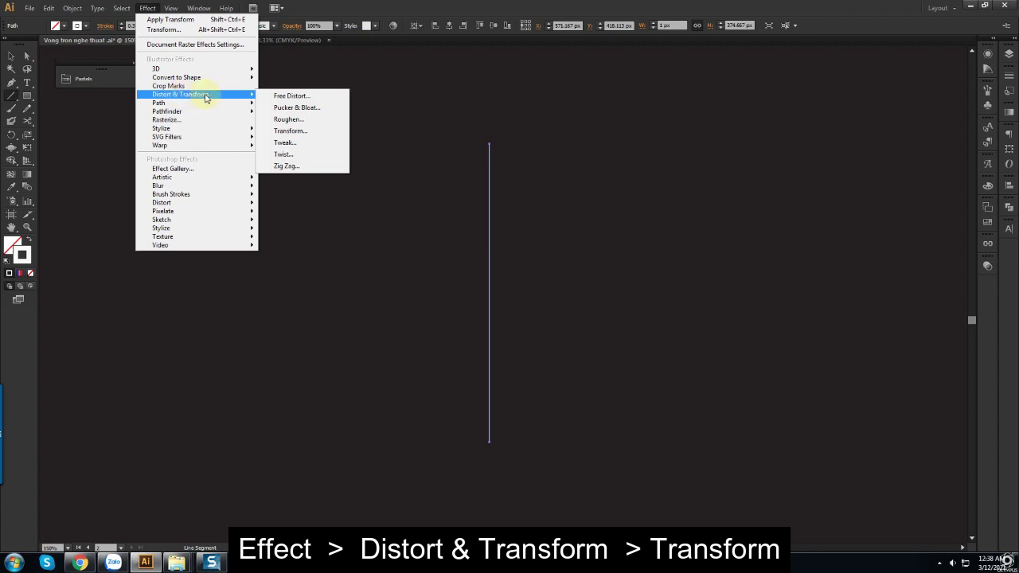
left_click(292, 131)
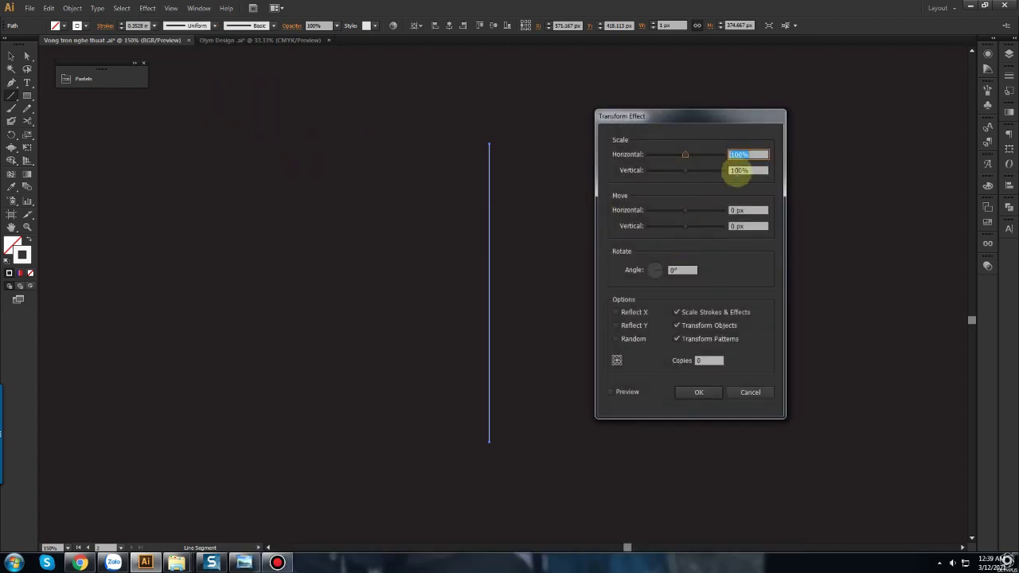
left_click(755, 170)
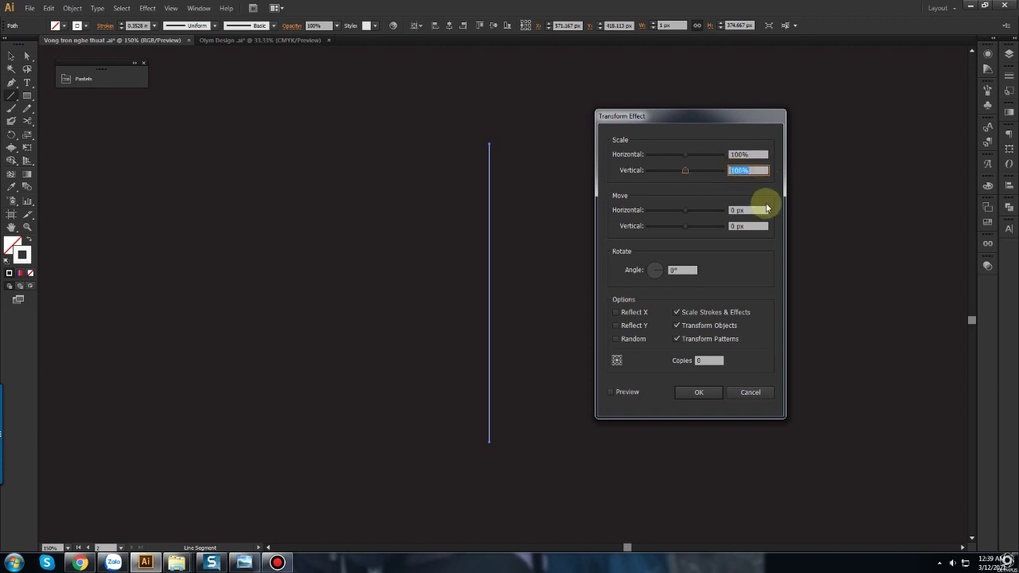
type("99")
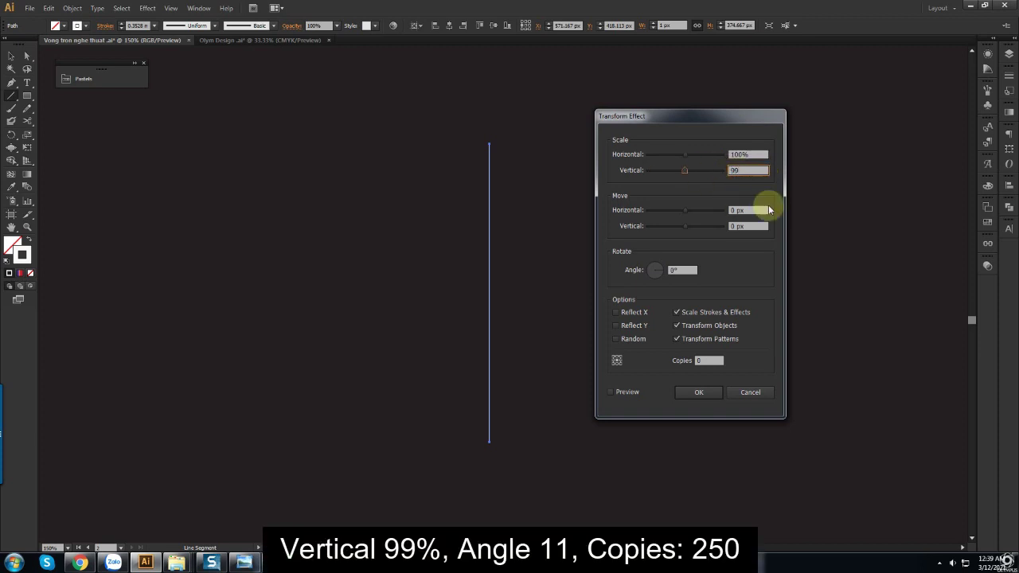
left_click(682, 270)
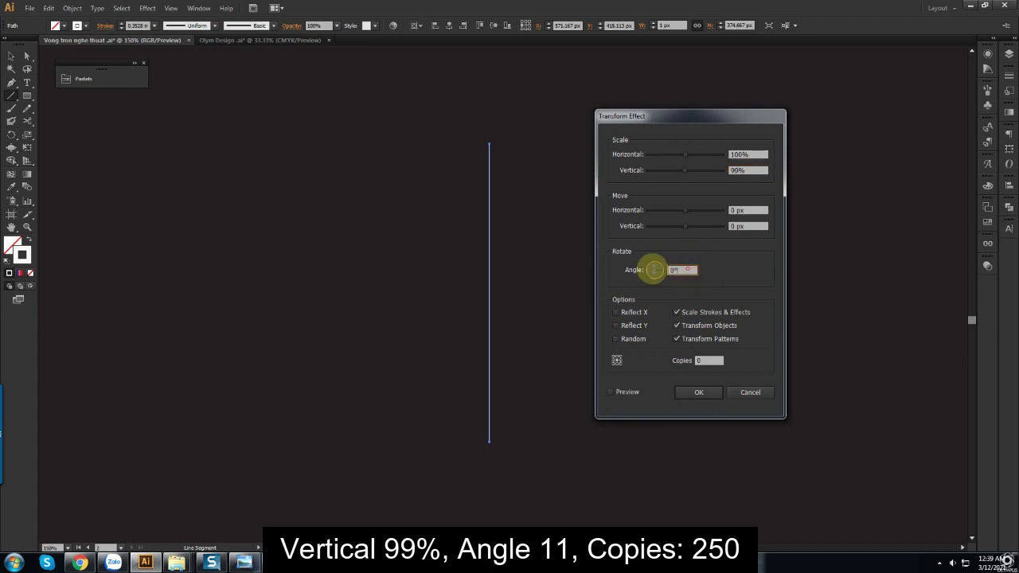
type("11")
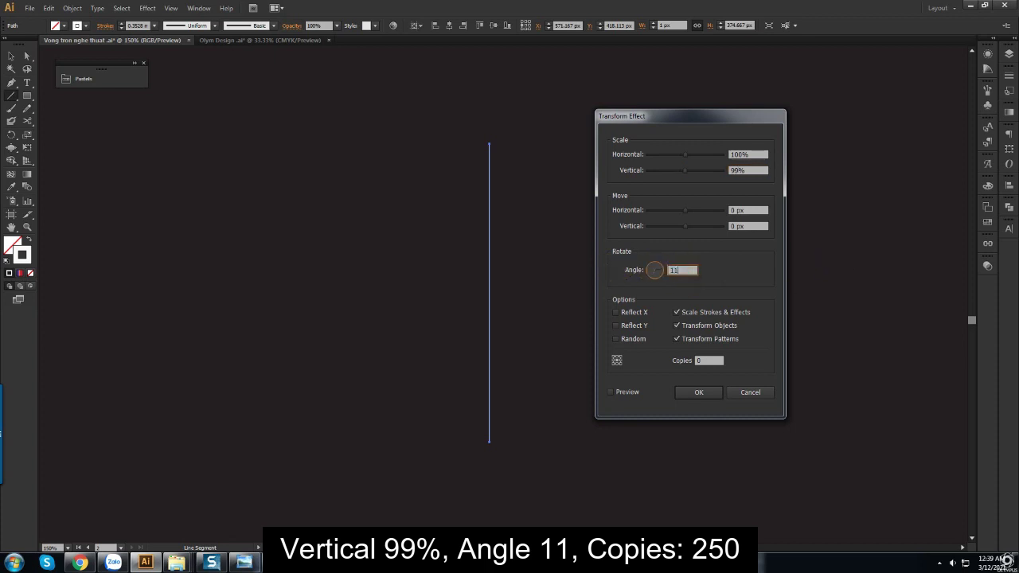
left_click(619, 392)
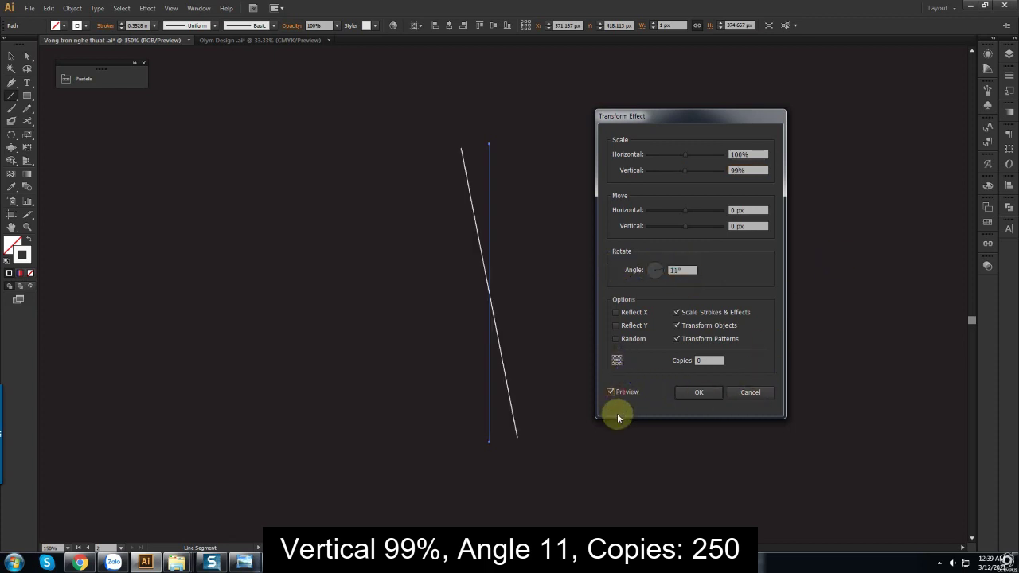
left_click(705, 365)
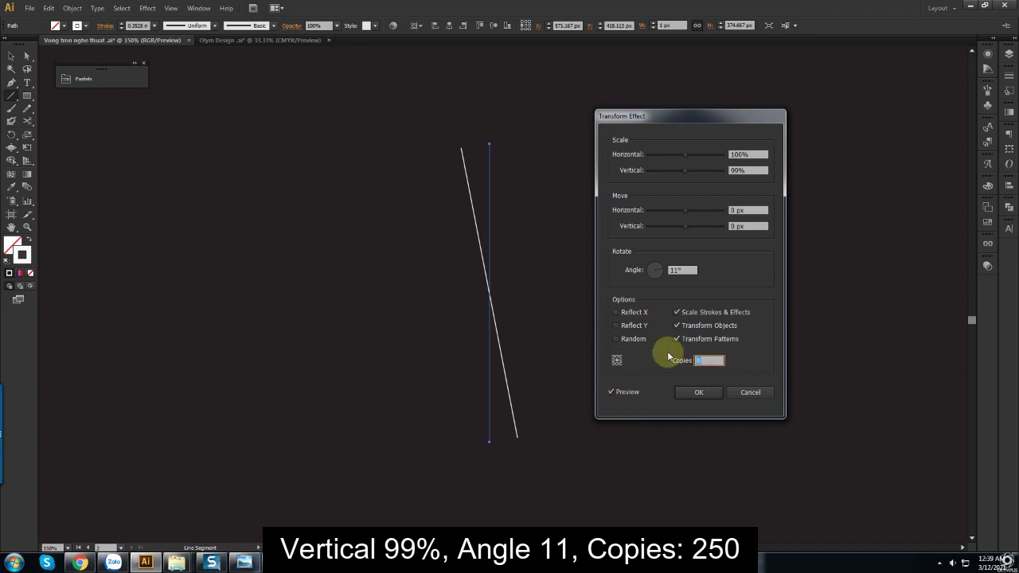
type("250")
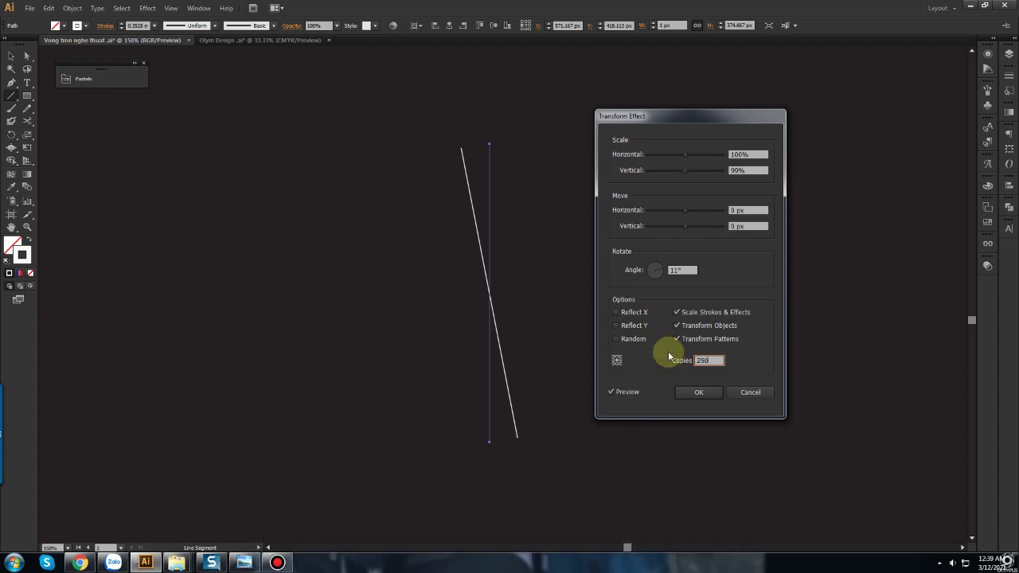
left_click(677, 270)
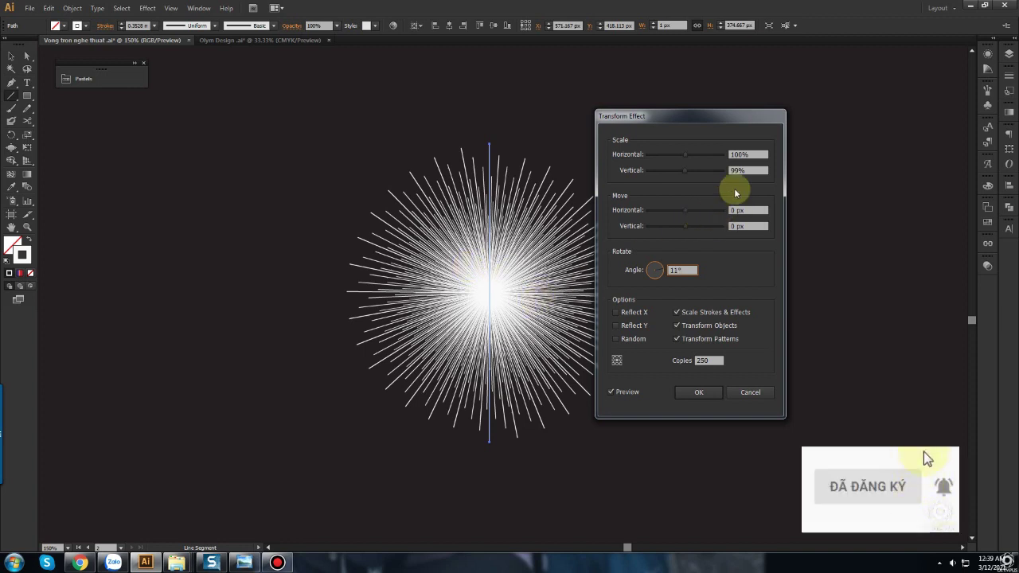
Step: Check the 99% scale, 250 copies and 11° angle, then confirm the Transform effect
left_click(749, 171)
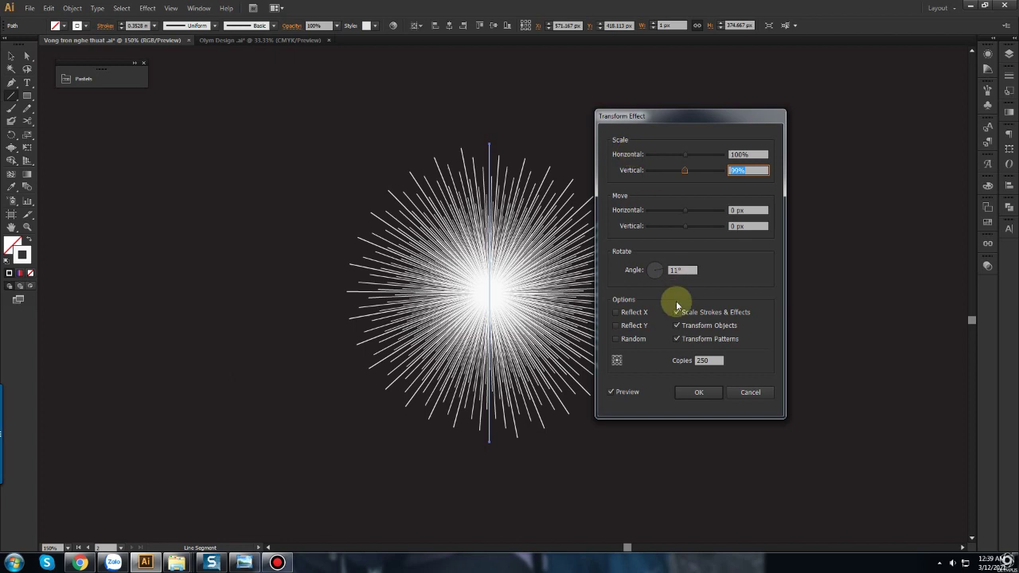
double_click(709, 361)
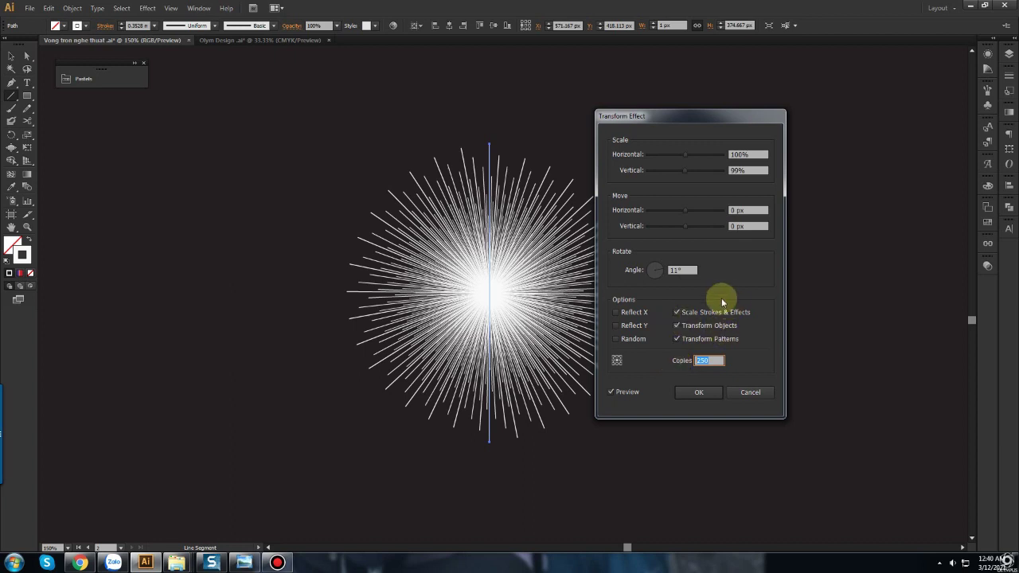
left_click(683, 270)
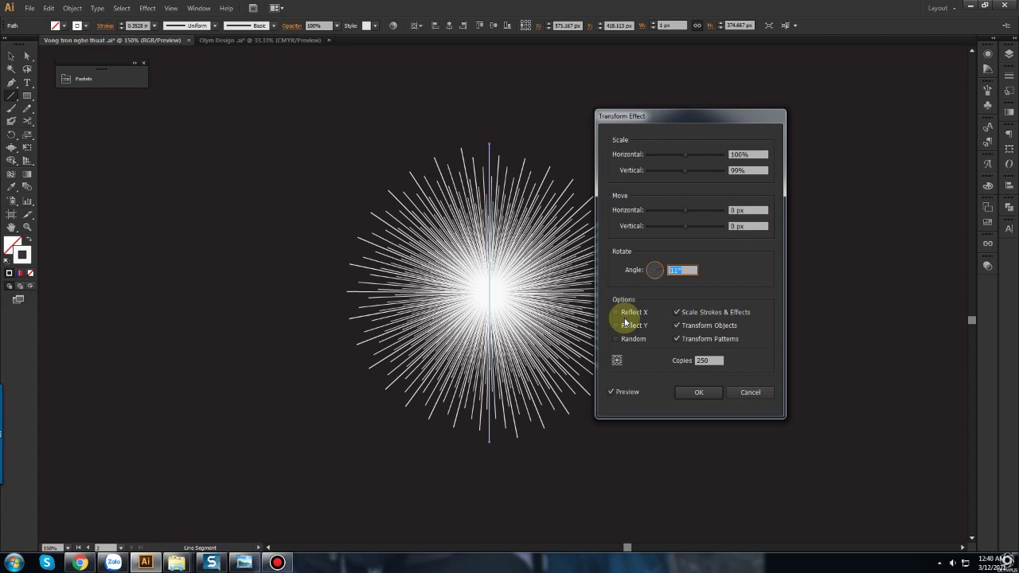
left_click(707, 392)
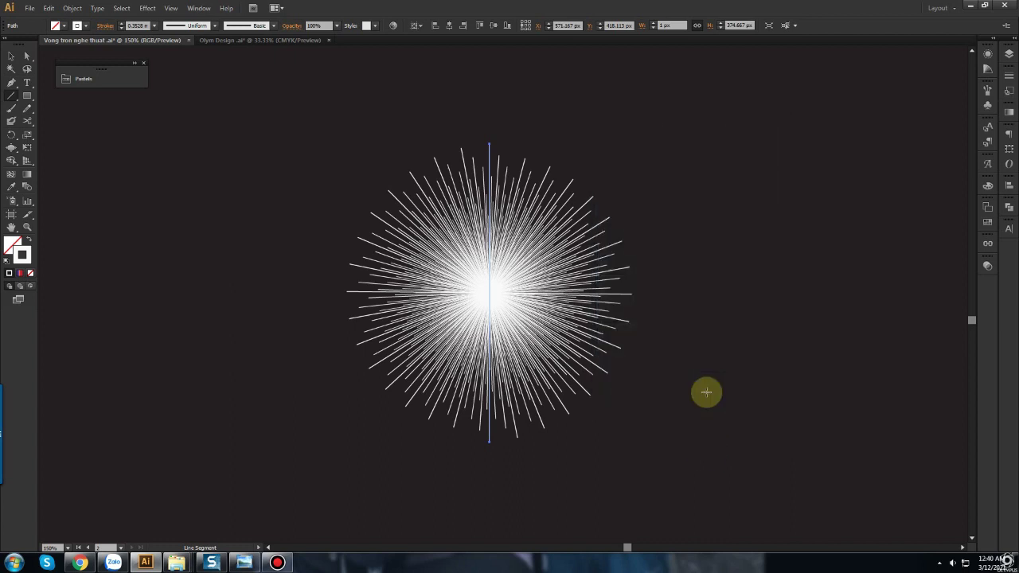
left_click(74, 12)
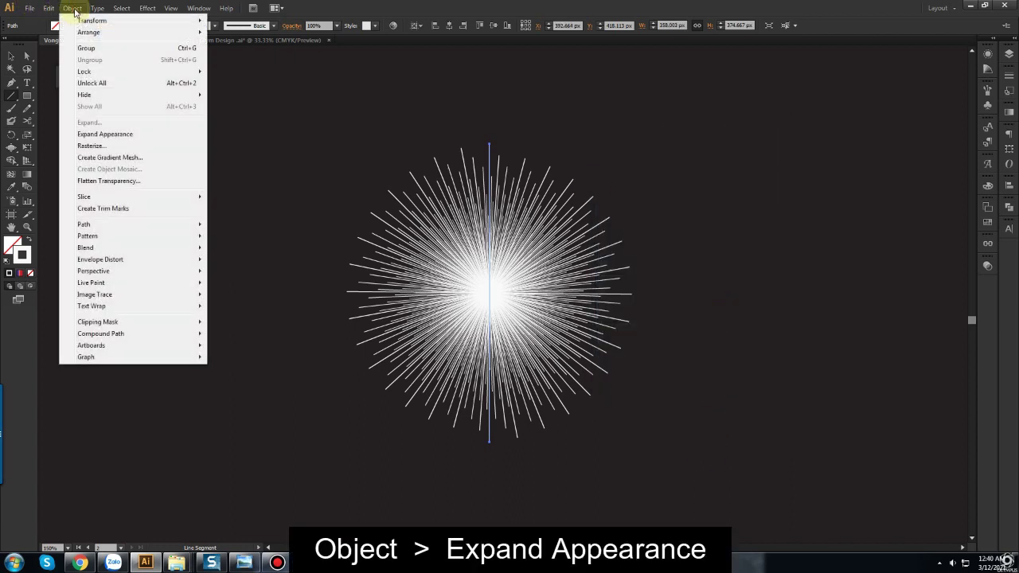
left_click(110, 133)
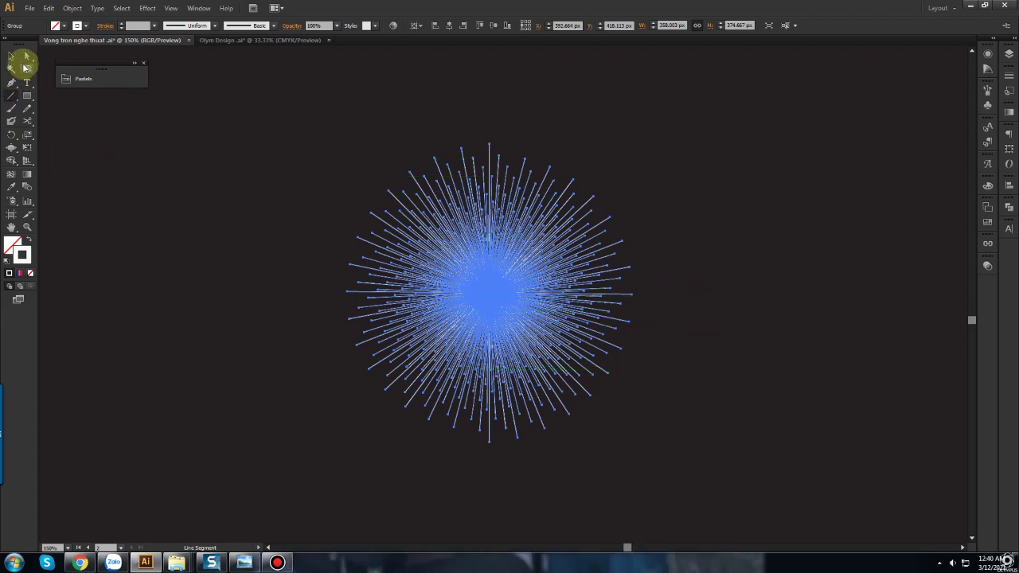
left_click(10, 57)
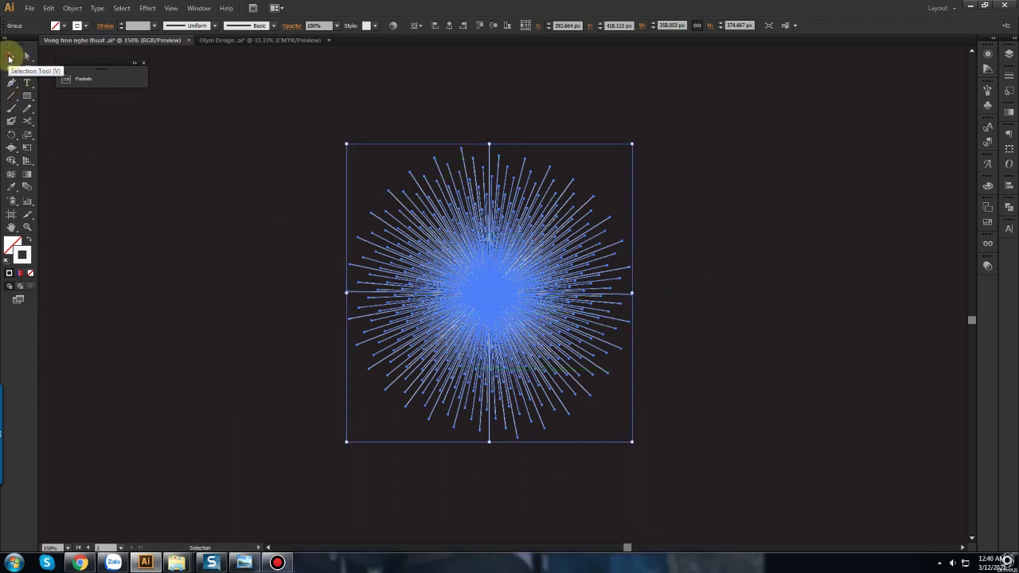
left_click(662, 327)
left_click(563, 296)
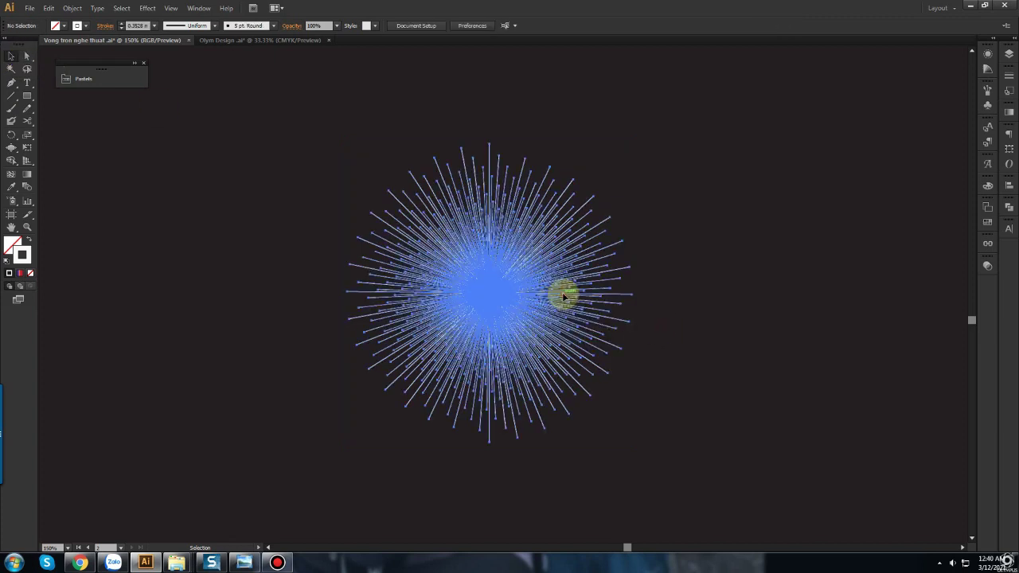
right_click(562, 296)
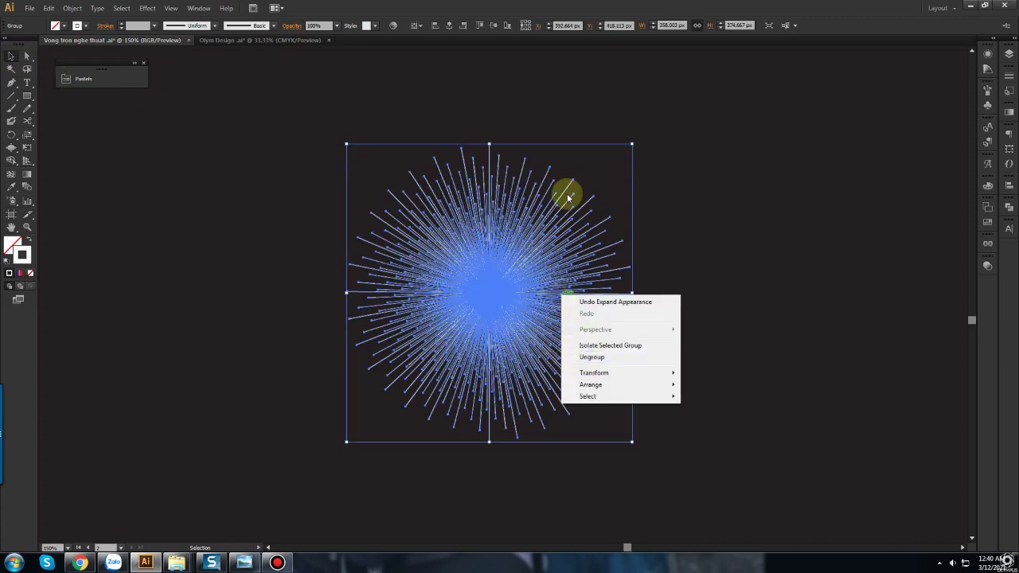
left_click(691, 217)
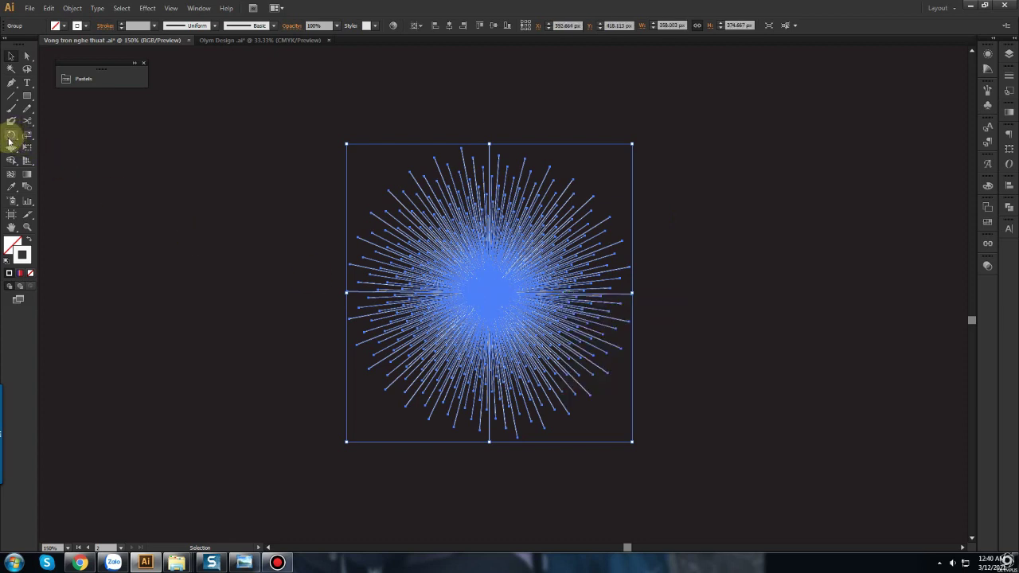
Step: Bloat and warp the starburst into arched strands fanning from the lower left
mouse_move(11, 148)
left_mouse_down()
mouse_move(64, 173)
mouse_move(69, 207)
left_mouse_up()
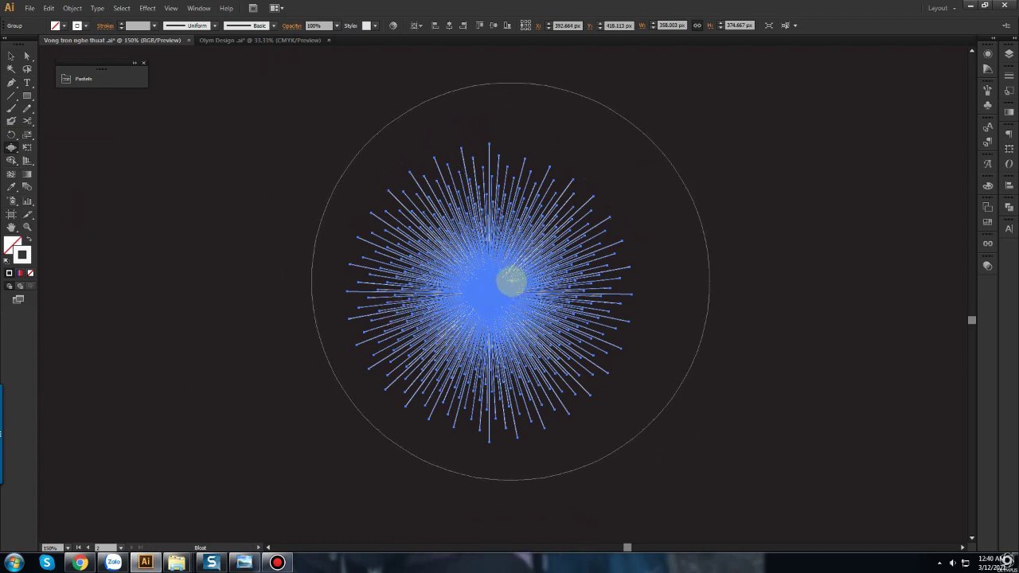
mouse_move(511, 281)
left_mouse_down()
mouse_move(487, 293)
mouse_move(498, 306)
mouse_move(512, 272)
left_mouse_up()
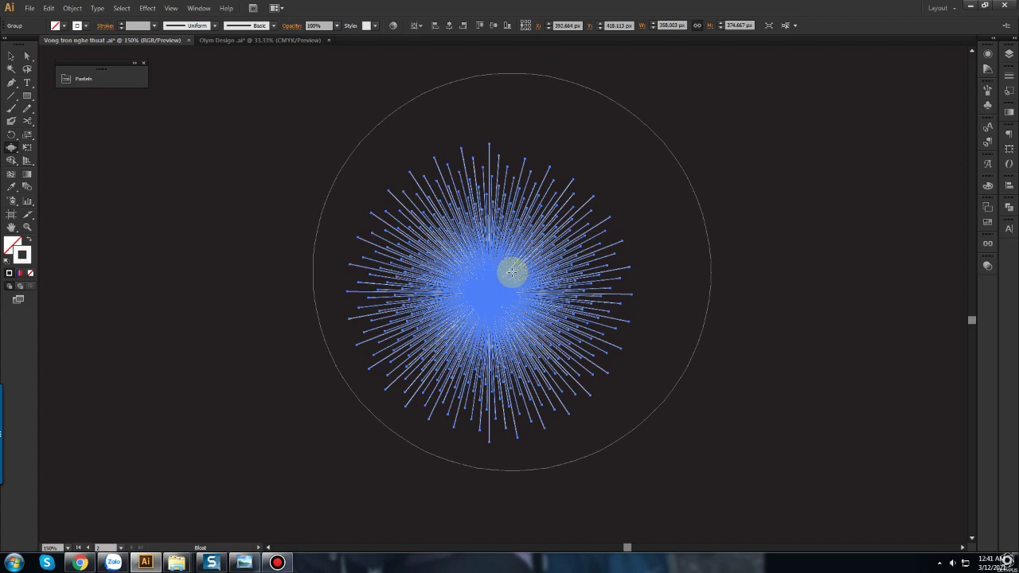
left_click_drag(512, 272, 519, 265)
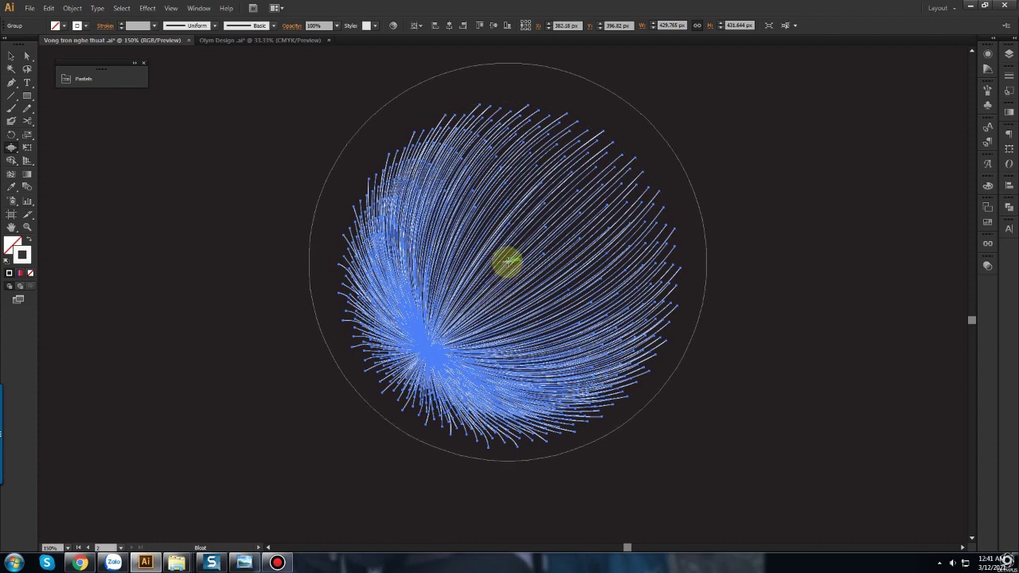
left_click_drag(506, 263, 505, 259)
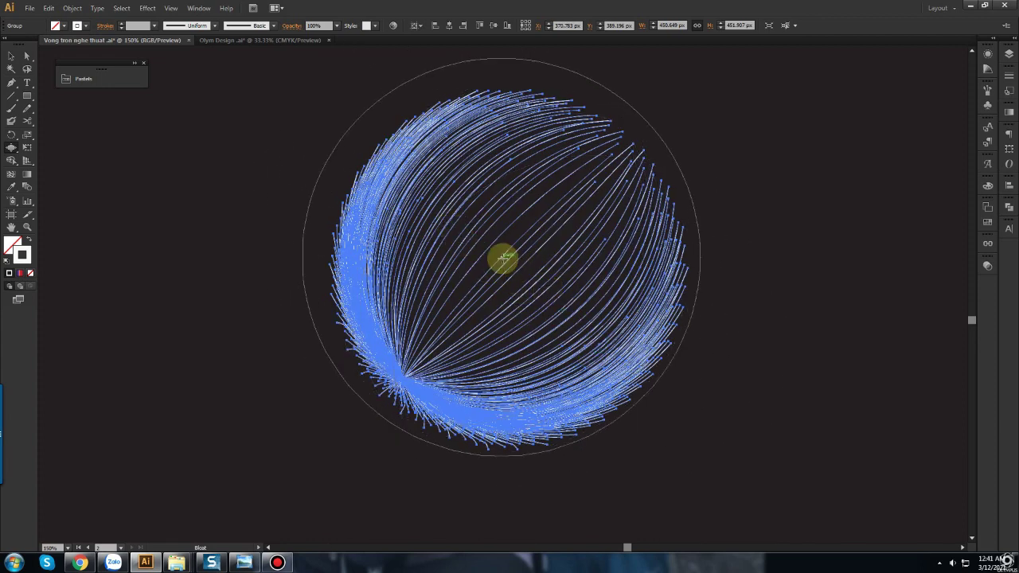
left_click_drag(729, 349, 701, 336)
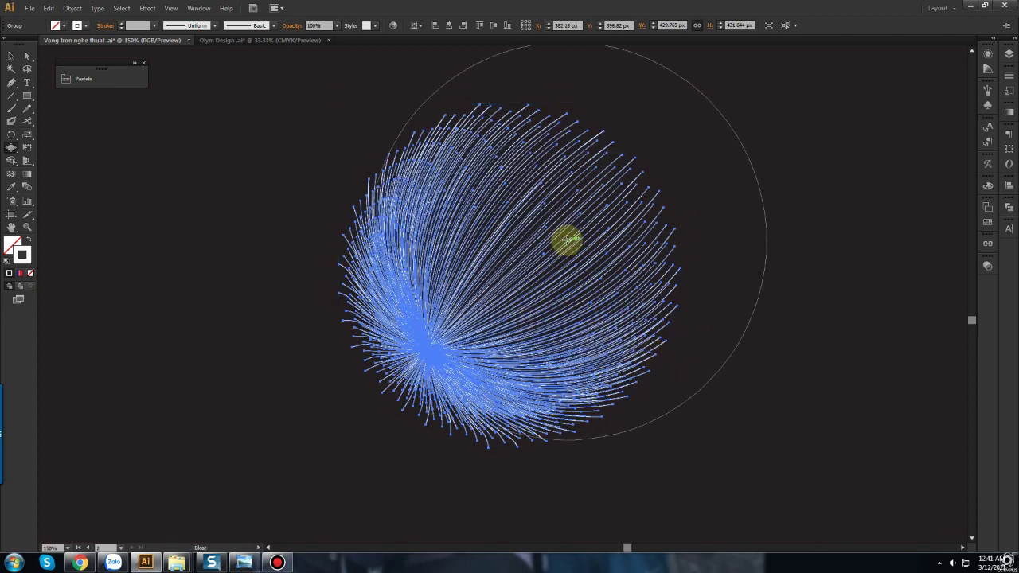
left_click(566, 236)
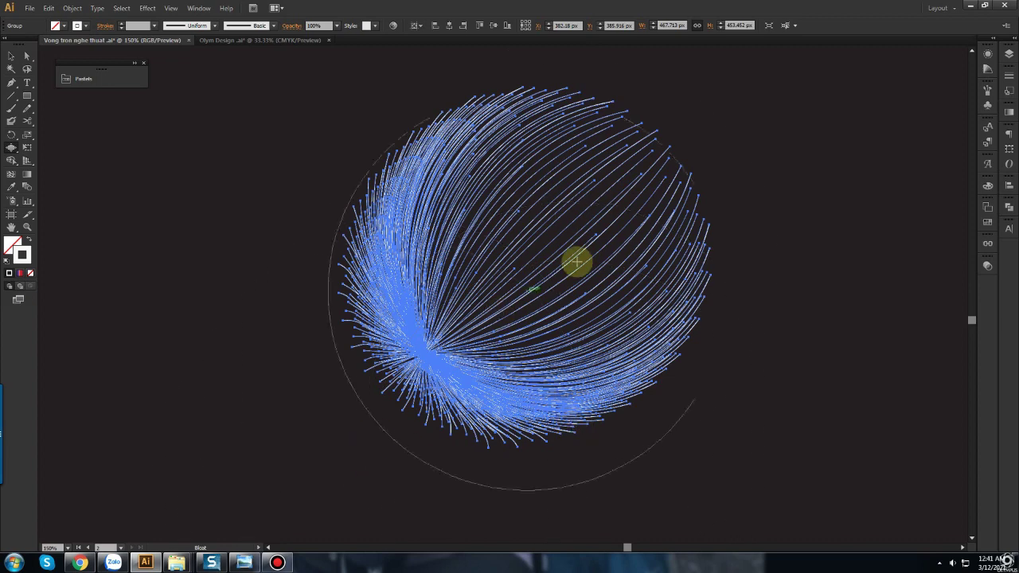
Step: Marquee-select all the swirled strands with the Selection Tool
left_click(12, 59)
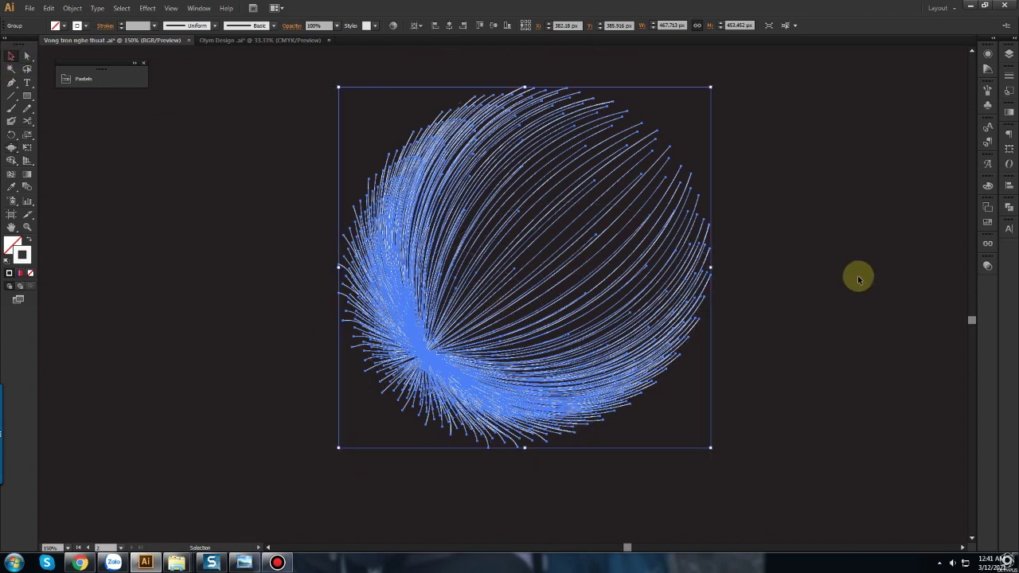
left_click(852, 303)
left_click_drag(831, 375, 550, 230)
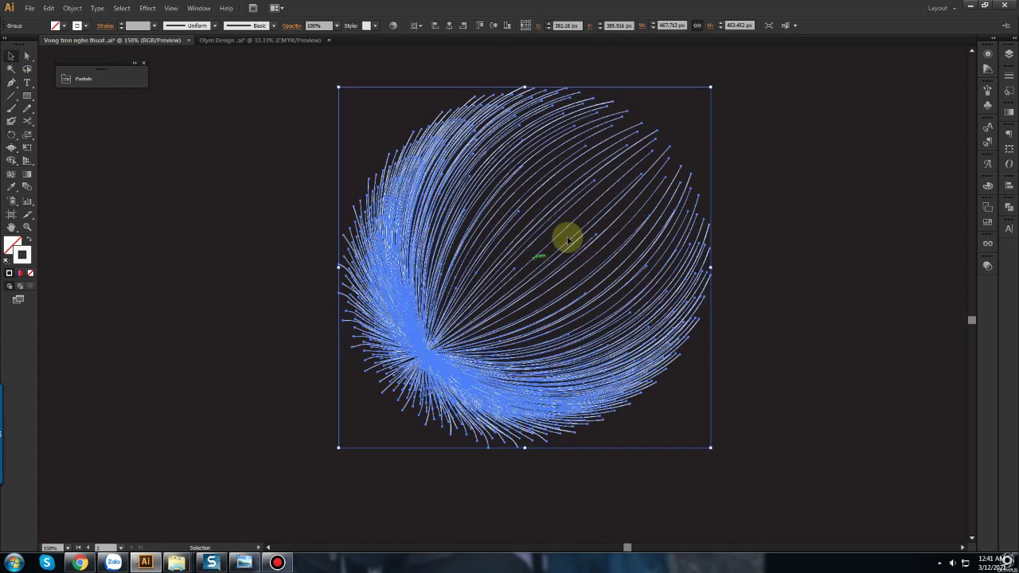
Step: Set the end arrowhead of every stroke to the round dot (Arrow 21)
left_click(1009, 77)
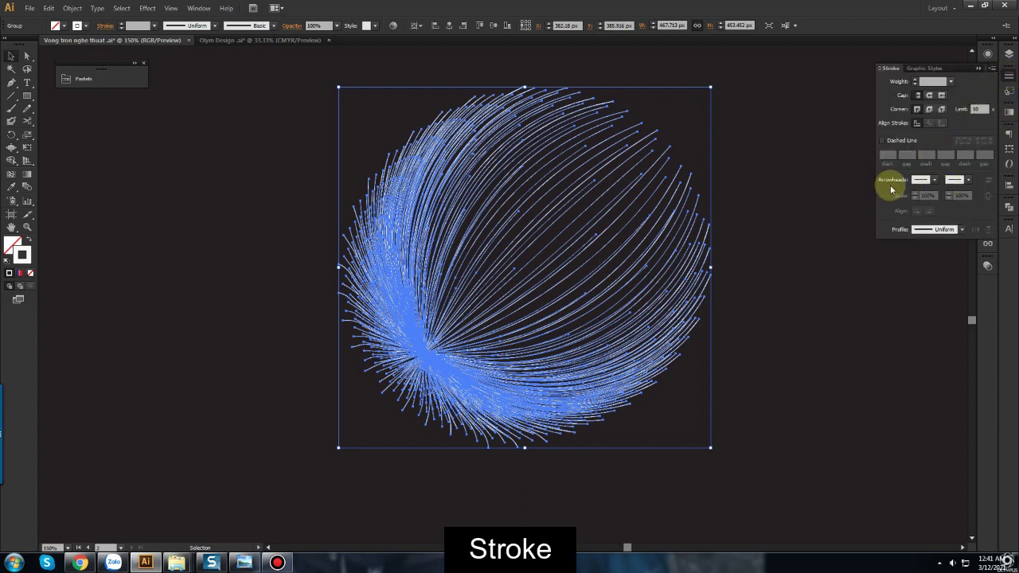
left_click(964, 182)
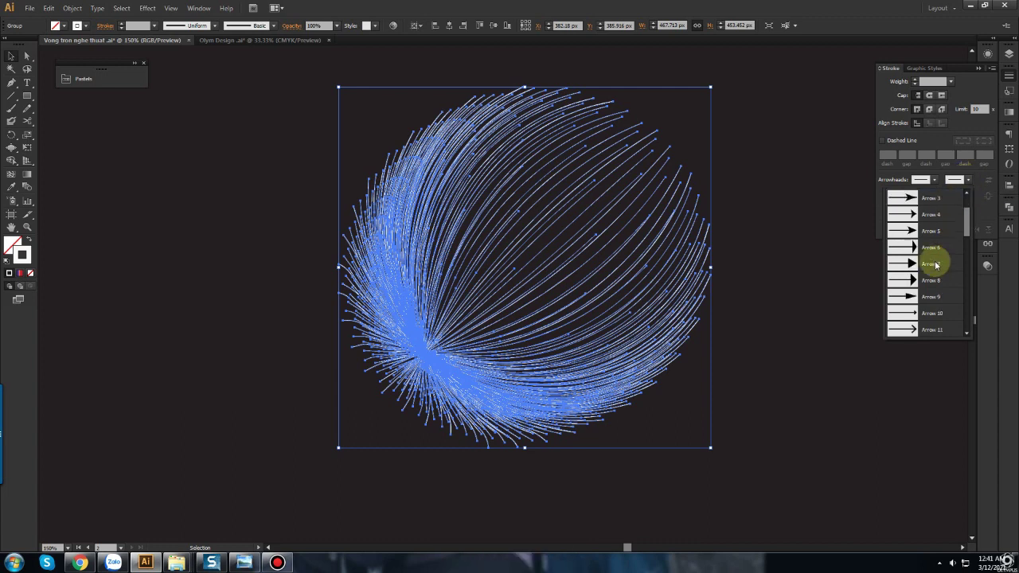
scroll(934, 271, "down", 2)
scroll(935, 275, "down", 2)
scroll(937, 280, "down", 1)
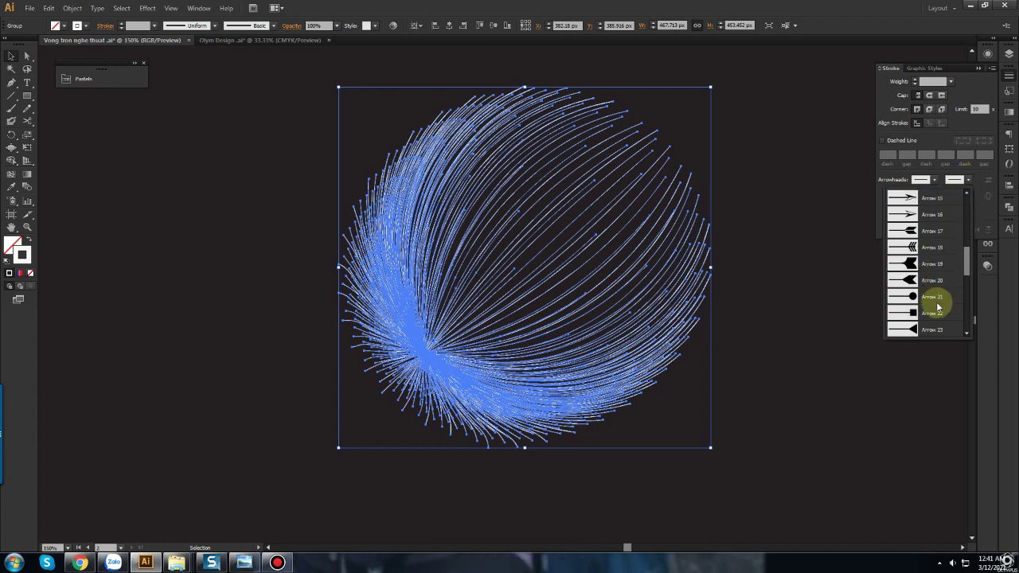
left_click(934, 299)
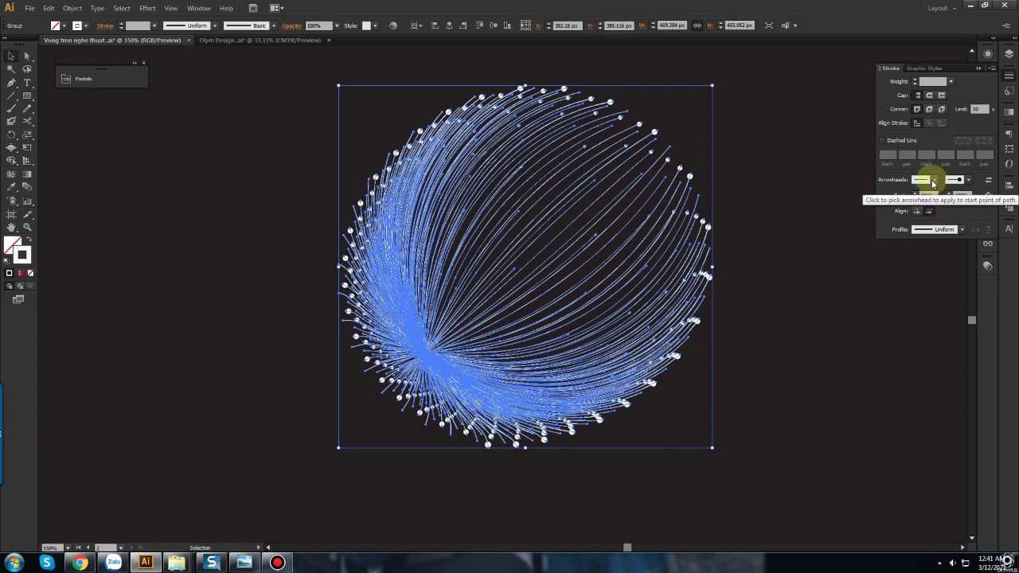
Step: Set the start arrowhead to the round dot (Arrow 21) too, then reselect all strands
left_click(934, 180)
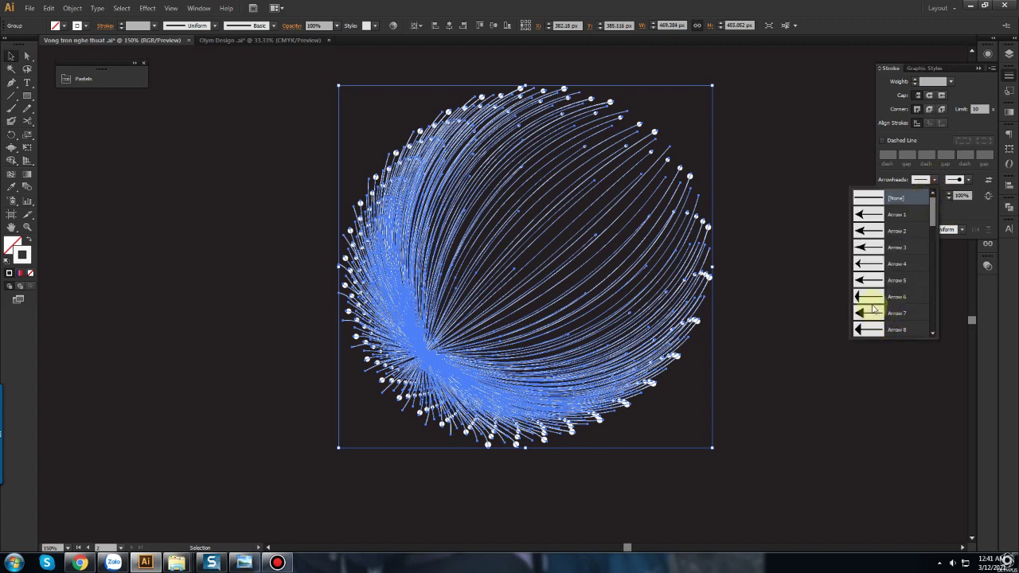
scroll(902, 291, "down", 2)
scroll(906, 296, "down", 2)
scroll(907, 296, "down", 1)
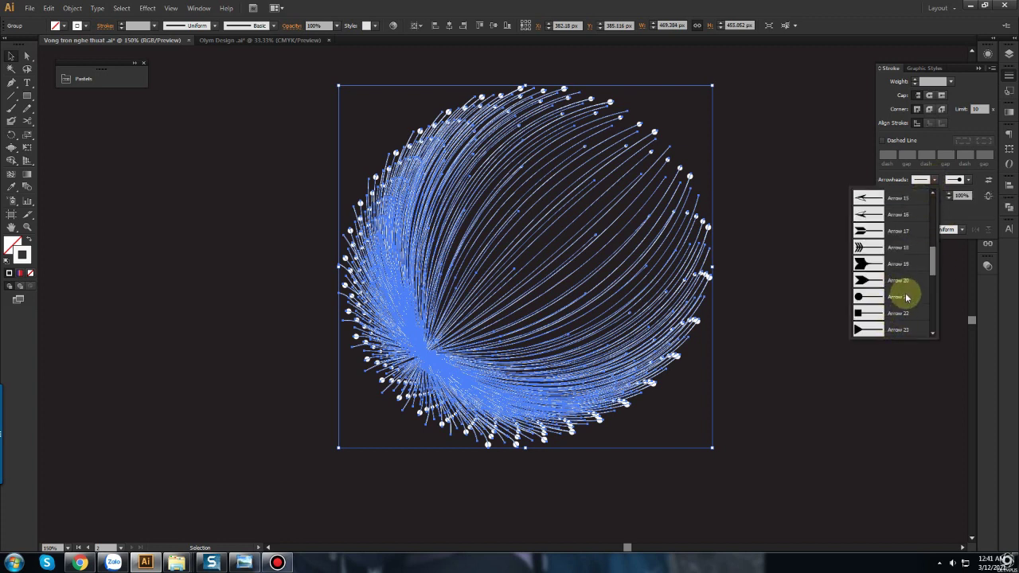
left_click(906, 294)
left_click(845, 327)
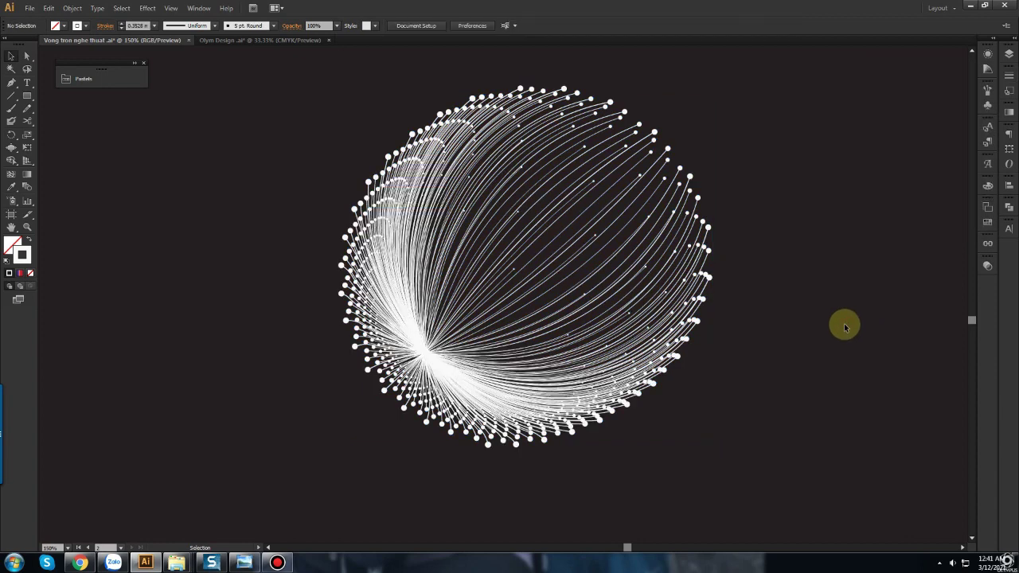
left_click_drag(832, 325, 469, 196)
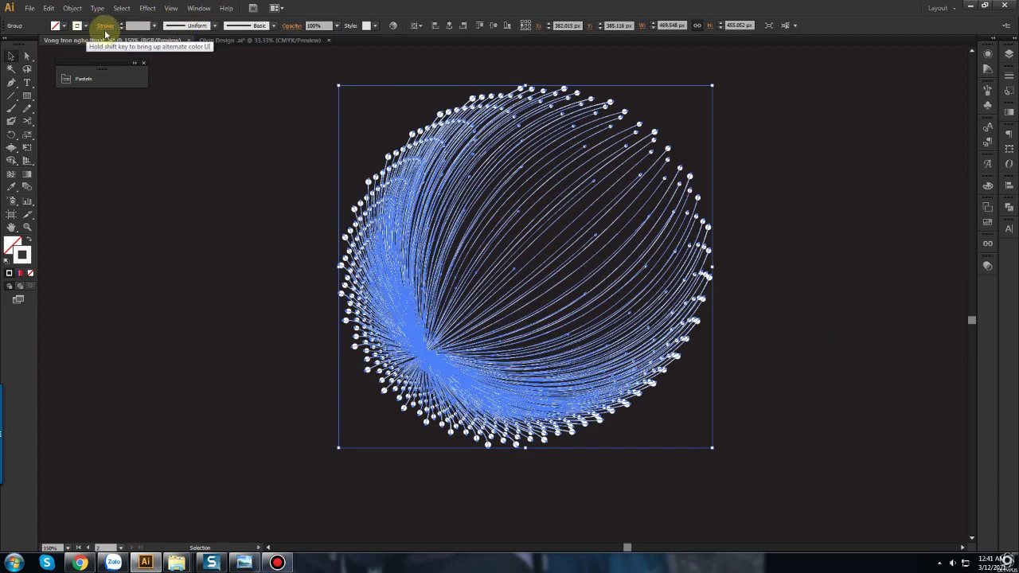
left_click(1009, 76)
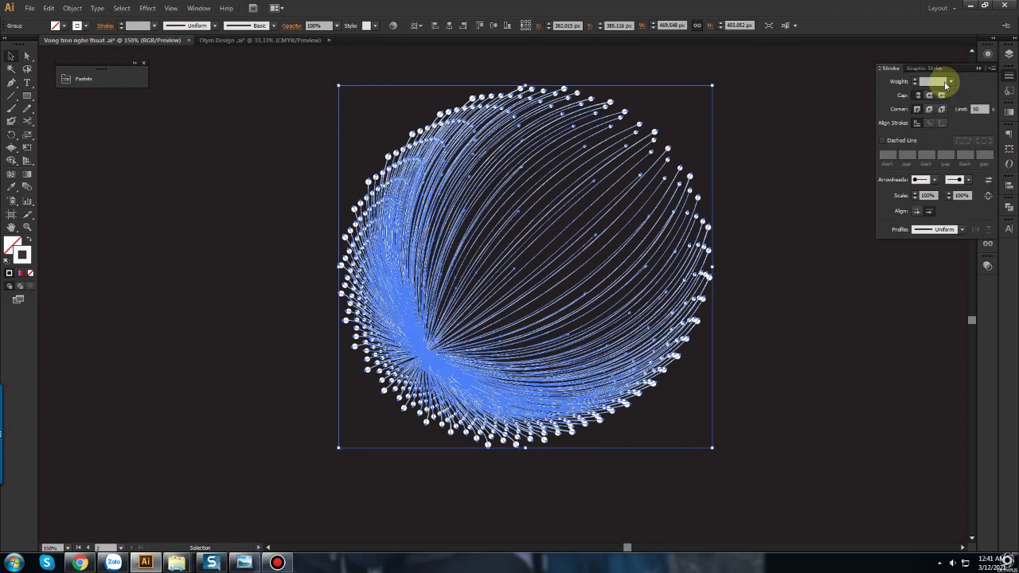
left_click(806, 317)
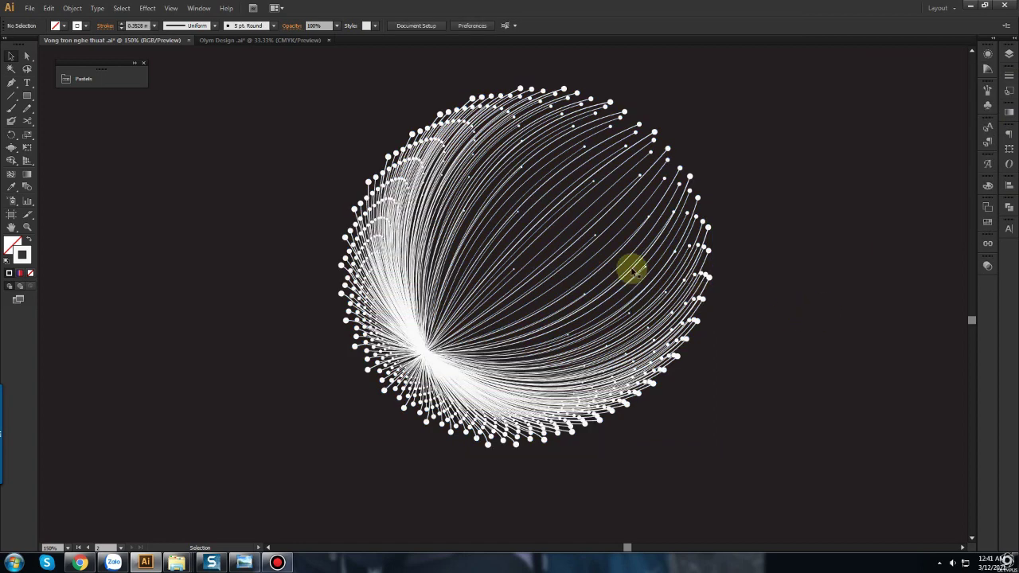